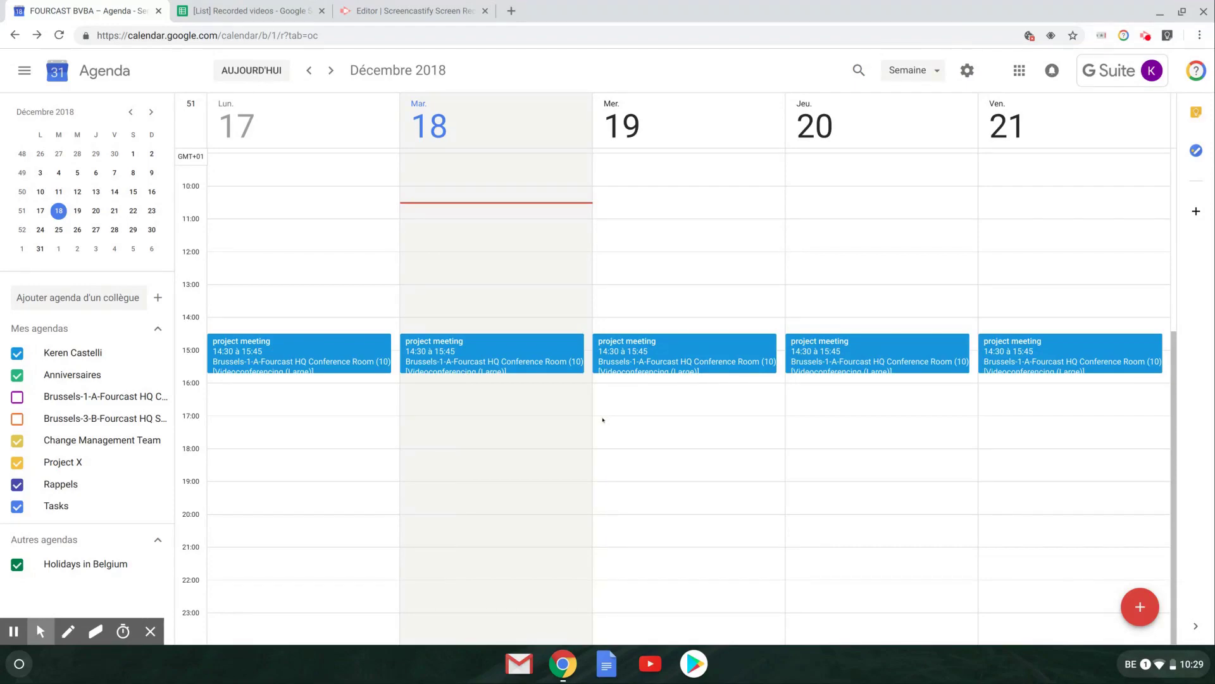
Create and save an event titled "test" on 19 December 2018 from 17:00 to 18:05 with a Hangouts Meet video conference.
{"action": "left_click_drag", "start_coordinate": [602, 419], "coordinate": [602, 450]}
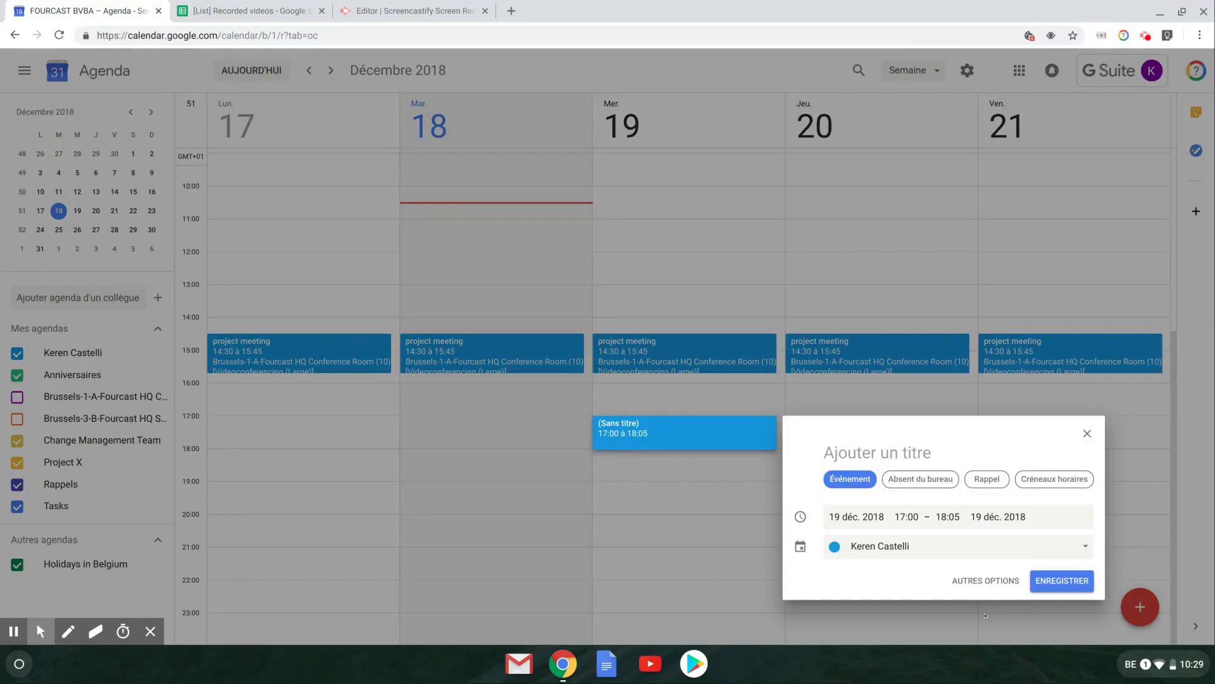
{"action": "left_click", "coordinate": [986, 581]}
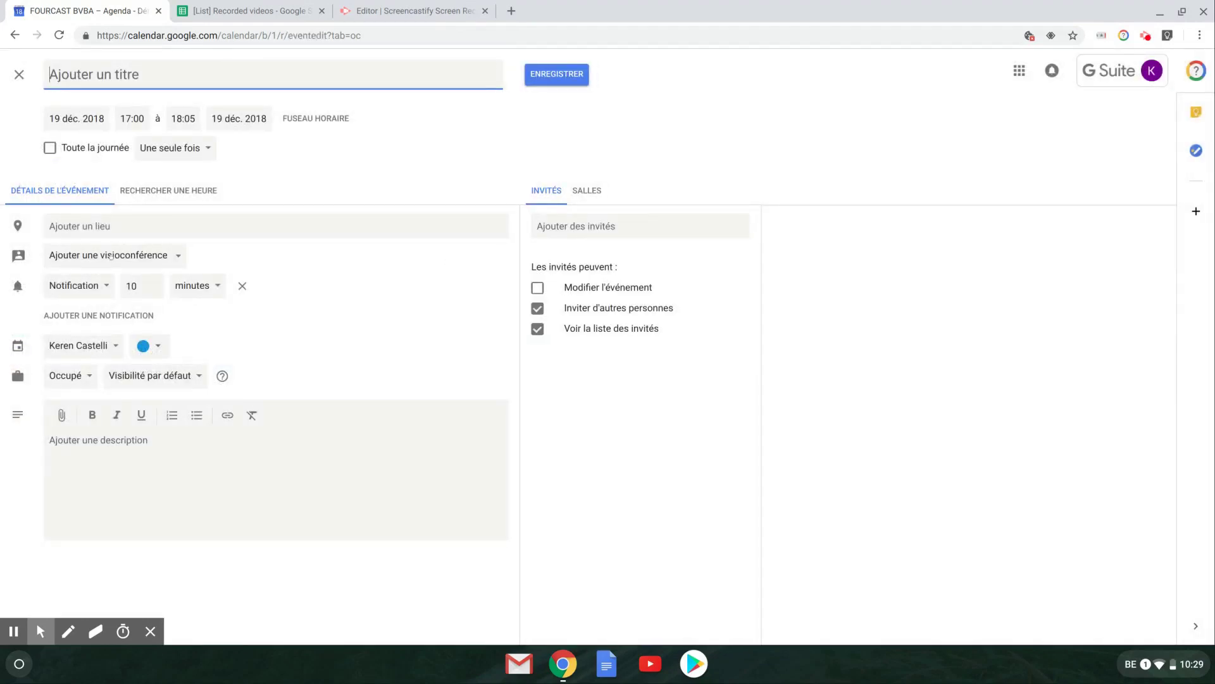
{"action": "left_click", "coordinate": [110, 256]}
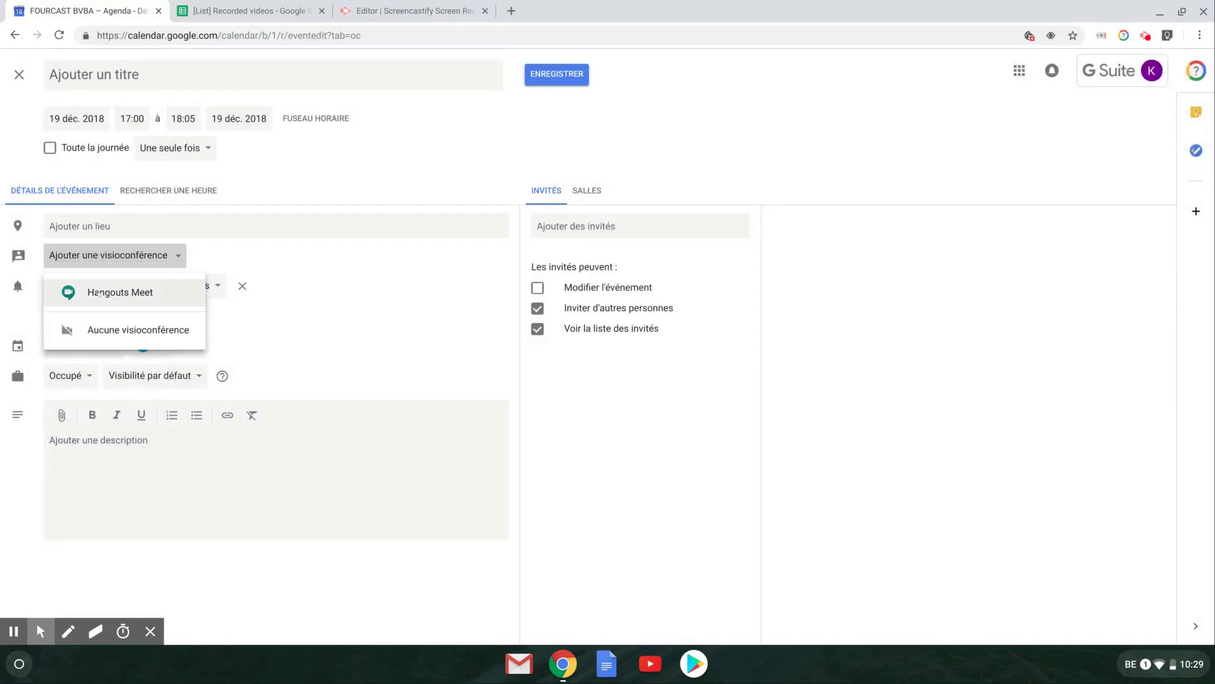
{"action": "left_click", "coordinate": [105, 290]}
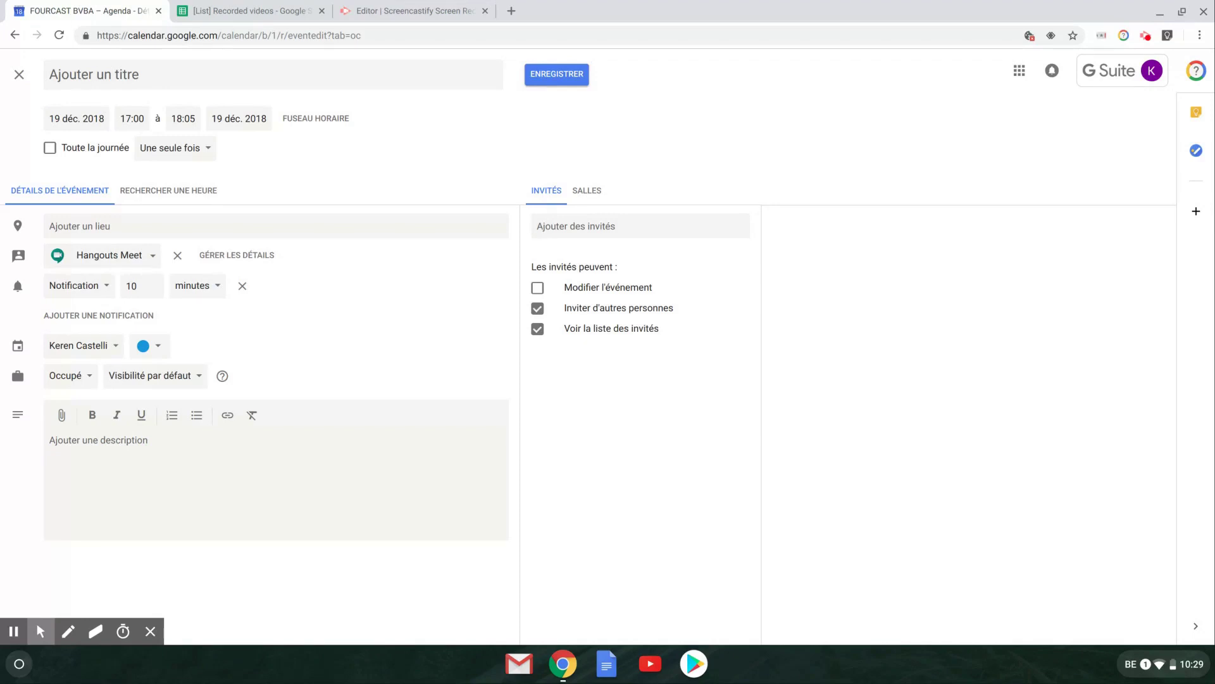
{"action": "left_click", "coordinate": [116, 75]}
{"action": "type", "text": "test"}
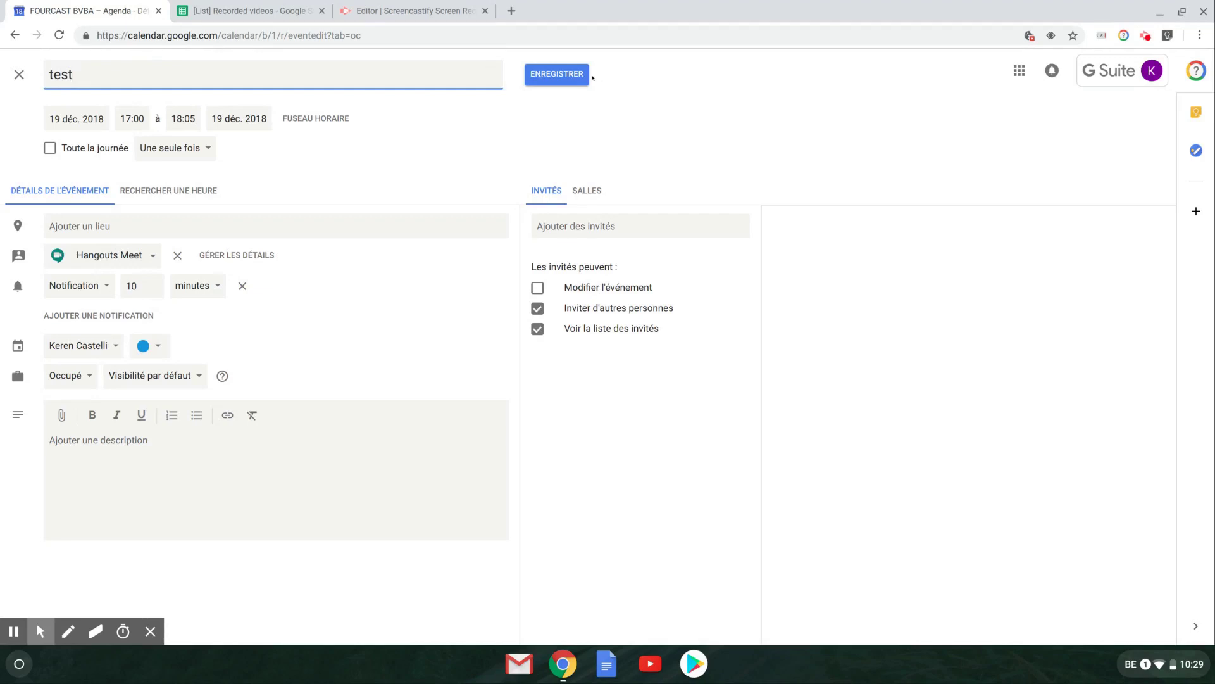
{"action": "left_click", "coordinate": [562, 72]}
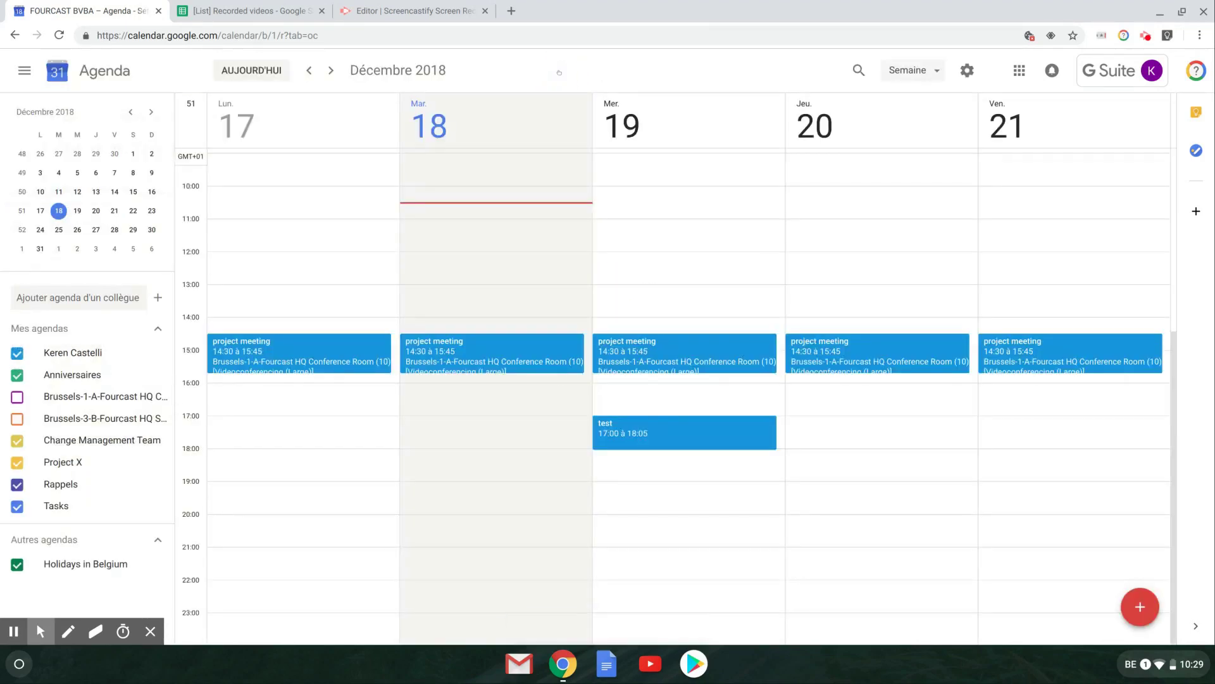
Open the "test" event's Hangouts Meet conference, mute the microphone and join the meeting.
{"action": "left_click", "coordinate": [613, 431]}
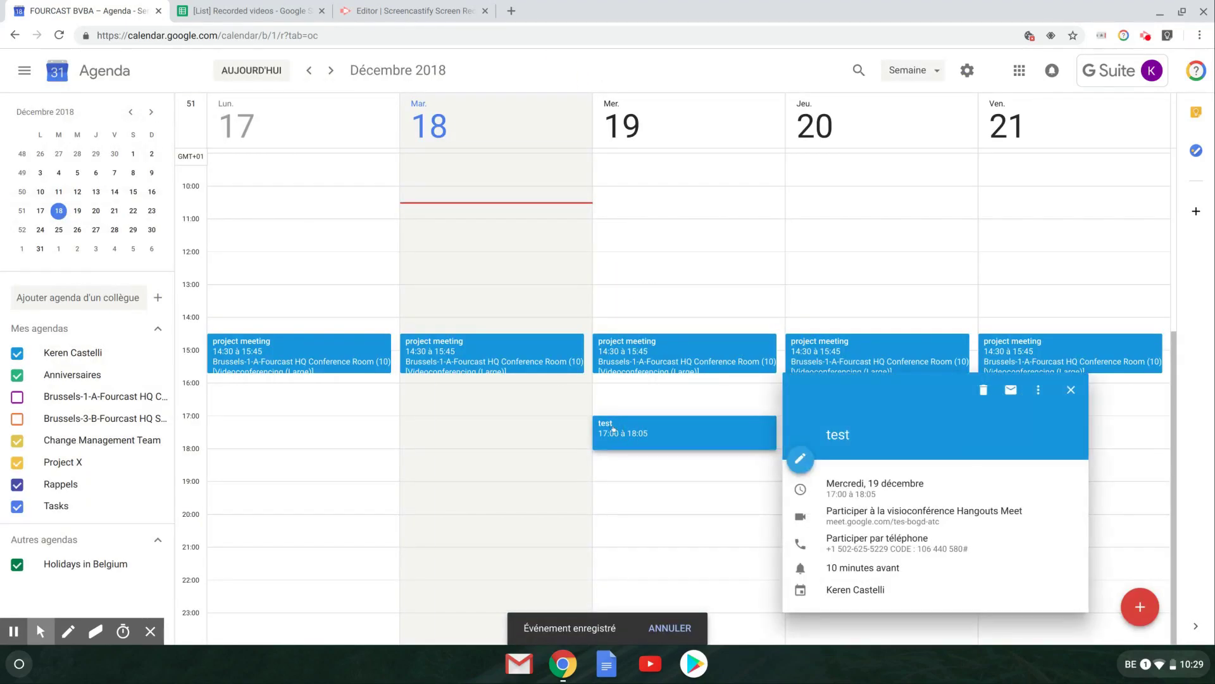
{"action": "left_click", "coordinate": [941, 511]}
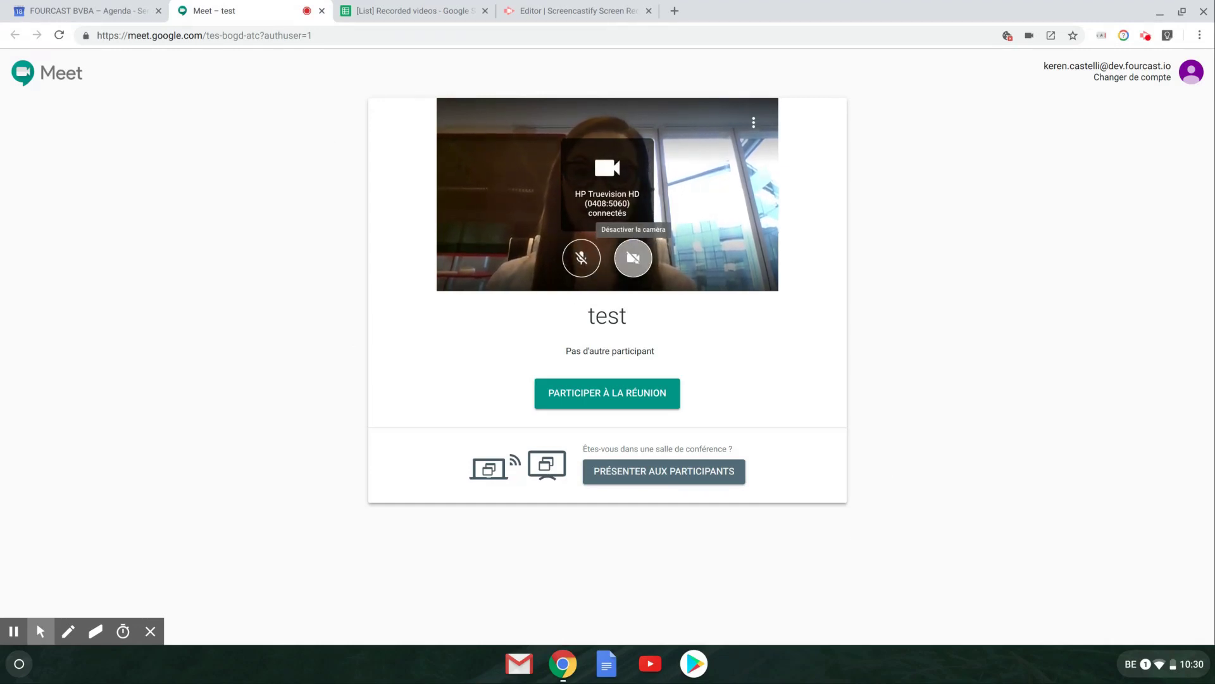
{"action": "left_click", "coordinate": [595, 259]}
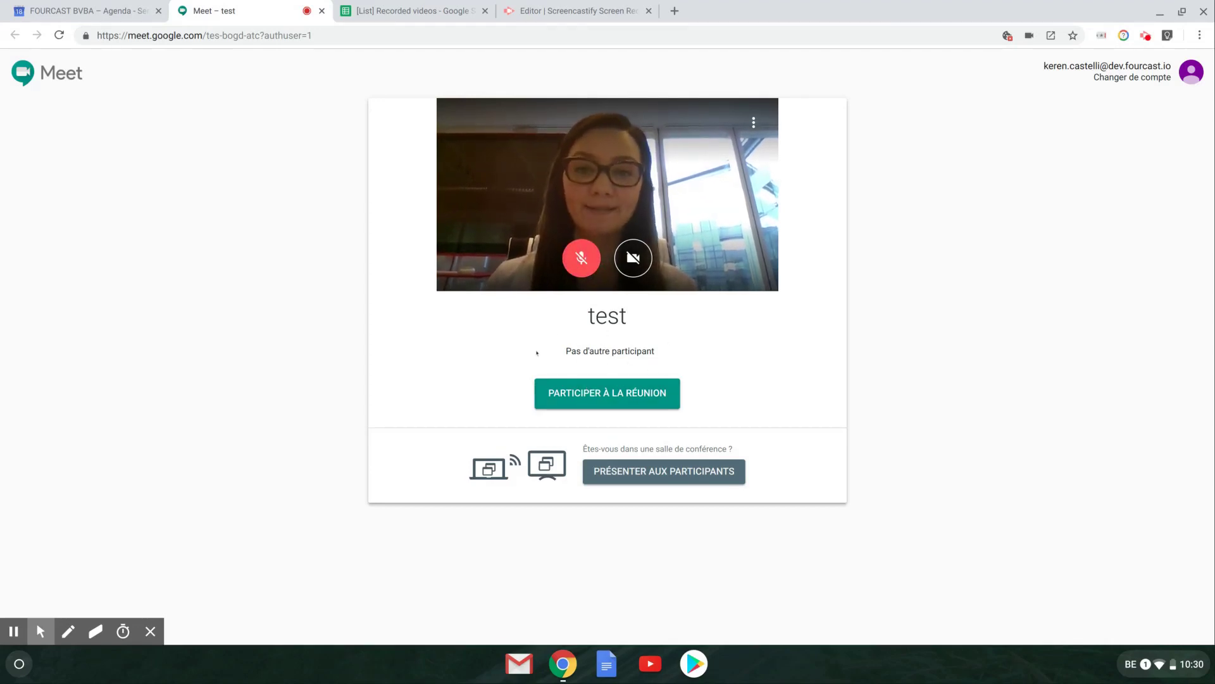
{"action": "left_click", "coordinate": [617, 393]}
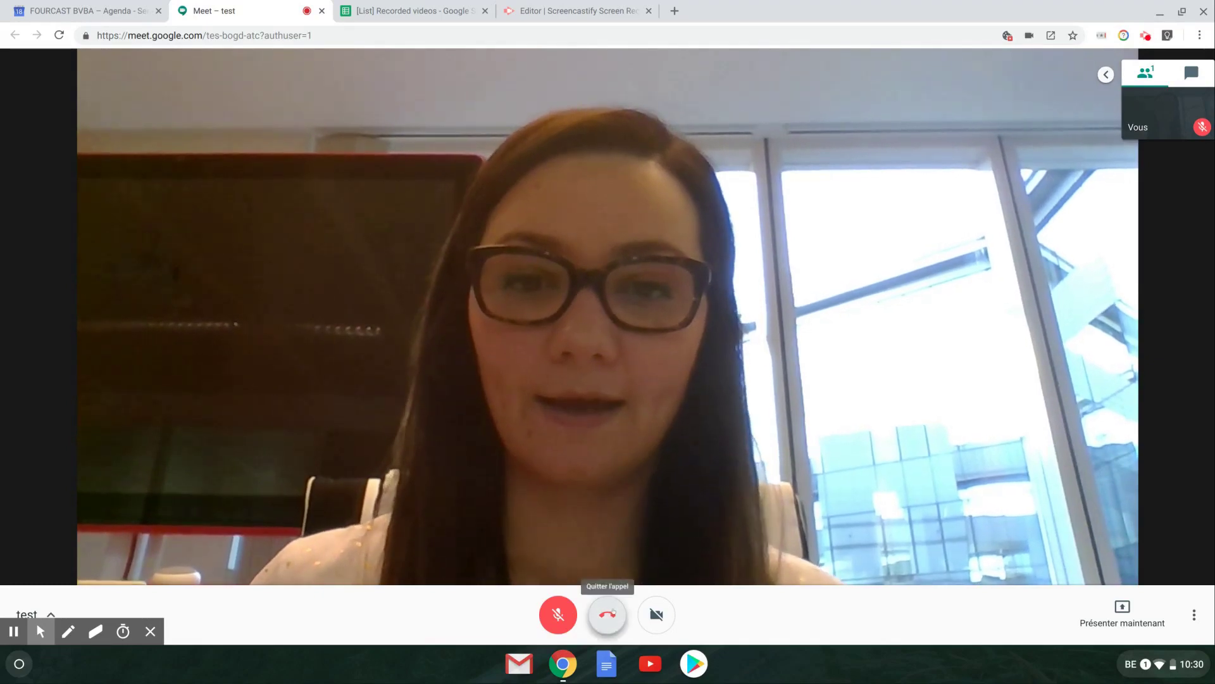
Review the call's connection details and its send and receive resolution settings, leaving them as they are.
{"action": "left_click", "coordinate": [26, 601]}
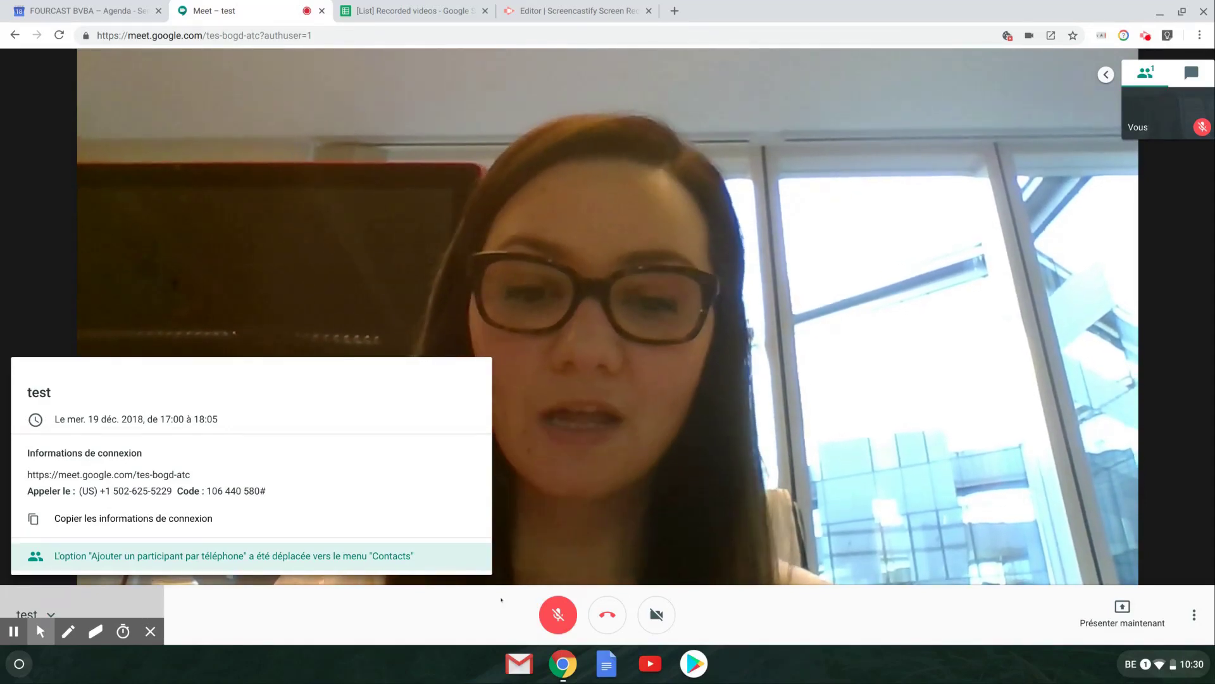
{"action": "left_click", "coordinate": [693, 598]}
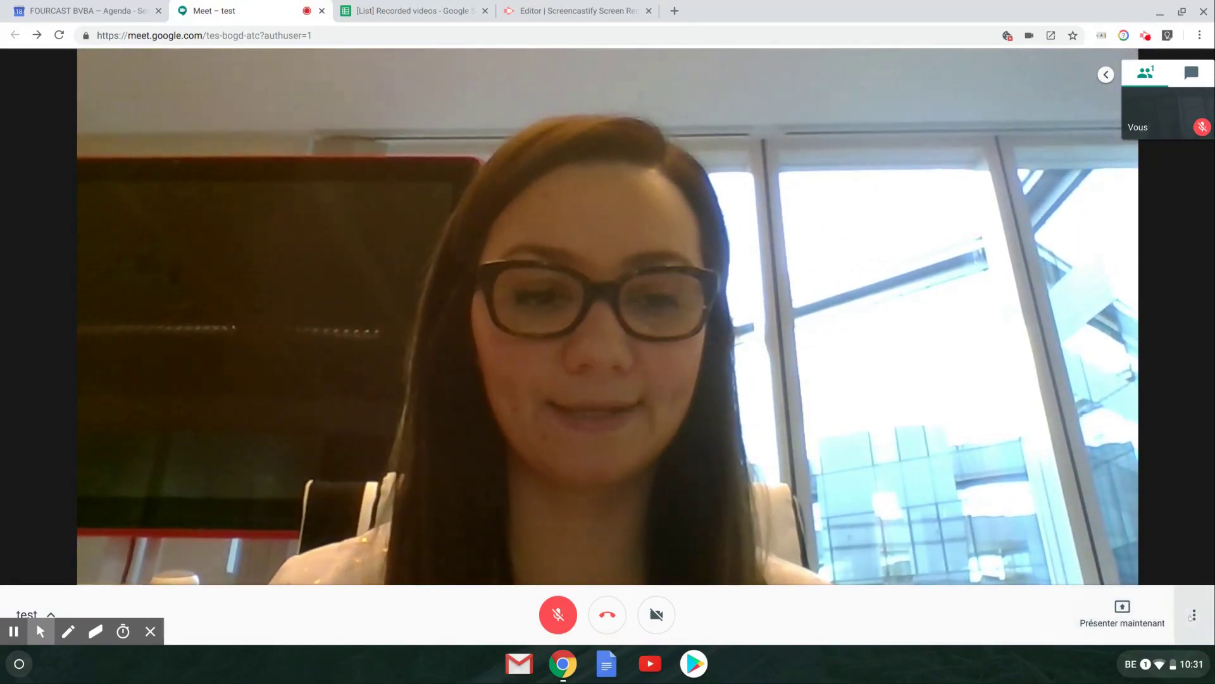
{"action": "left_click", "coordinate": [1193, 615]}
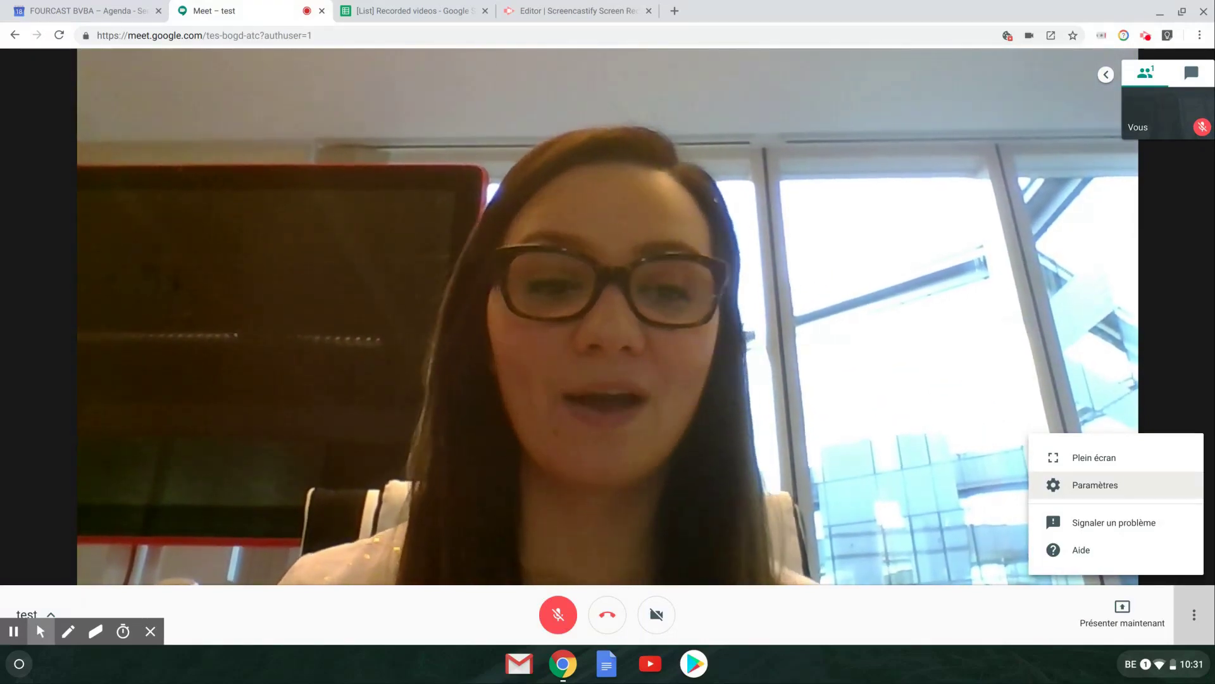
{"action": "left_click", "coordinate": [1152, 495]}
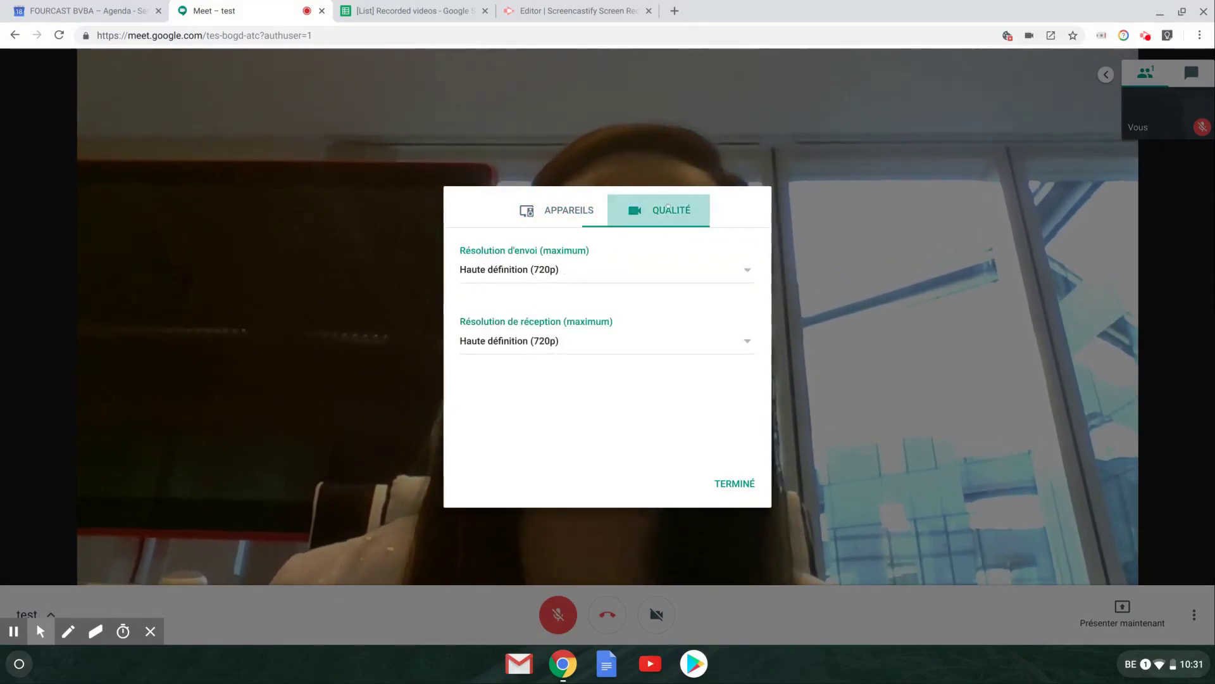
{"action": "left_click", "coordinate": [730, 485]}
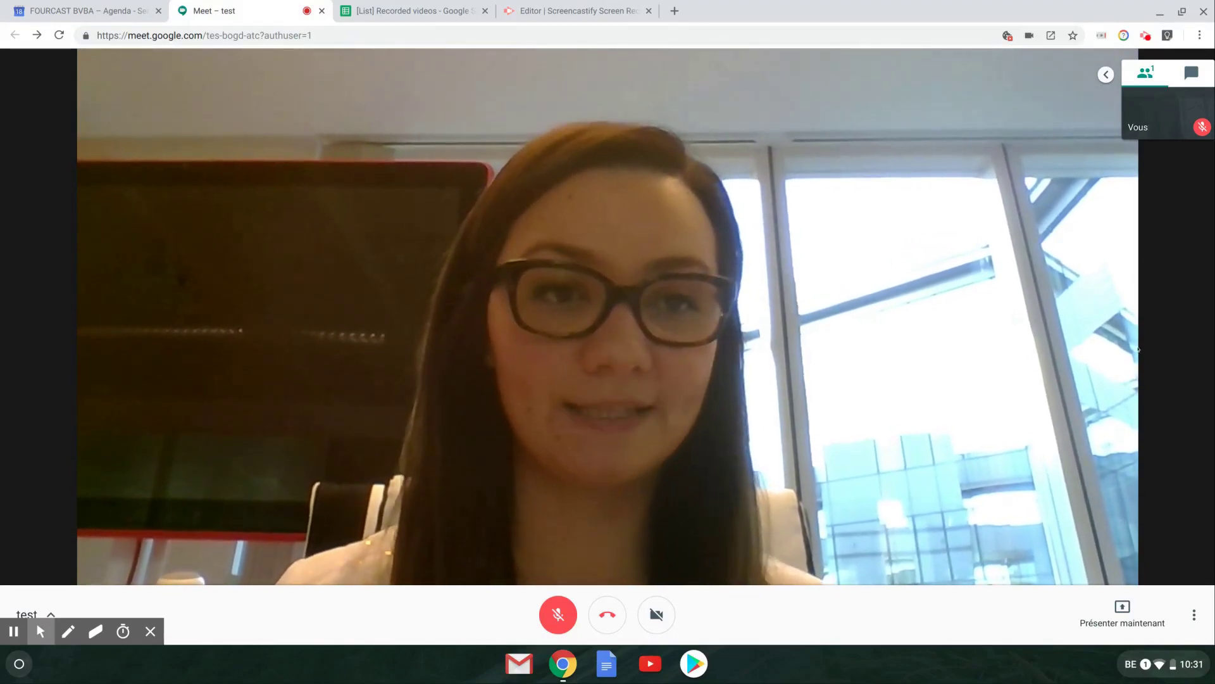
View the meeting's chat, and leave the call, closing its Meet page.
{"action": "left_click", "coordinate": [1191, 73]}
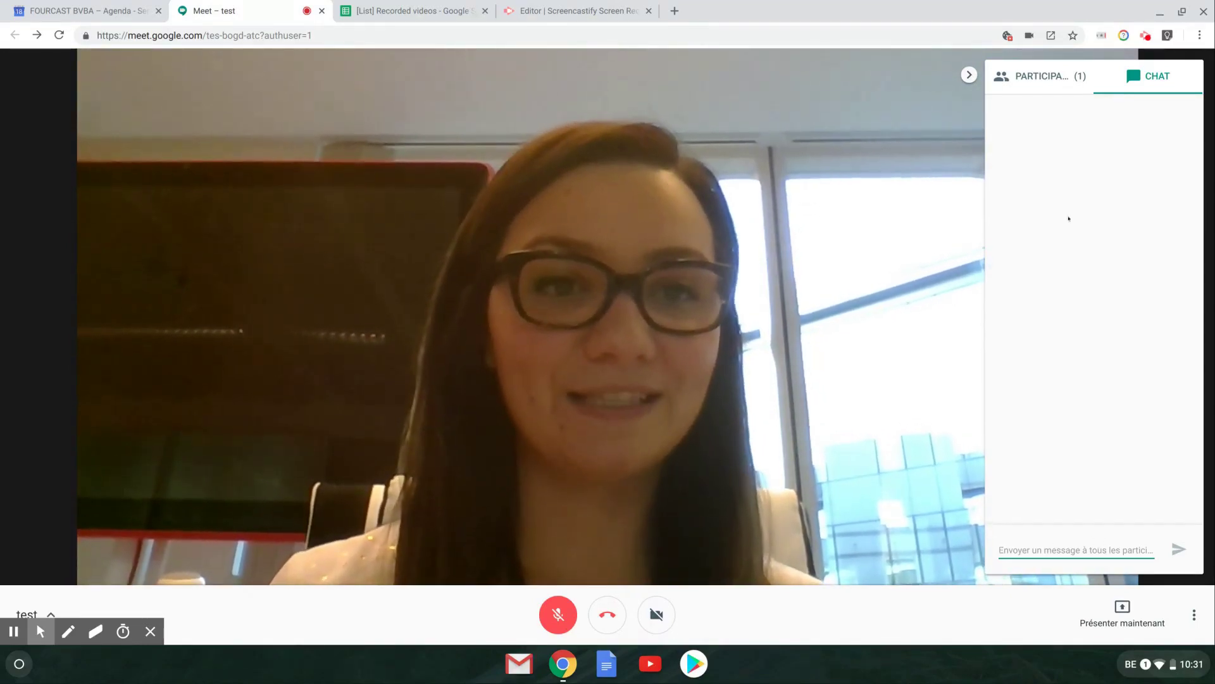
{"action": "left_click", "coordinate": [968, 74]}
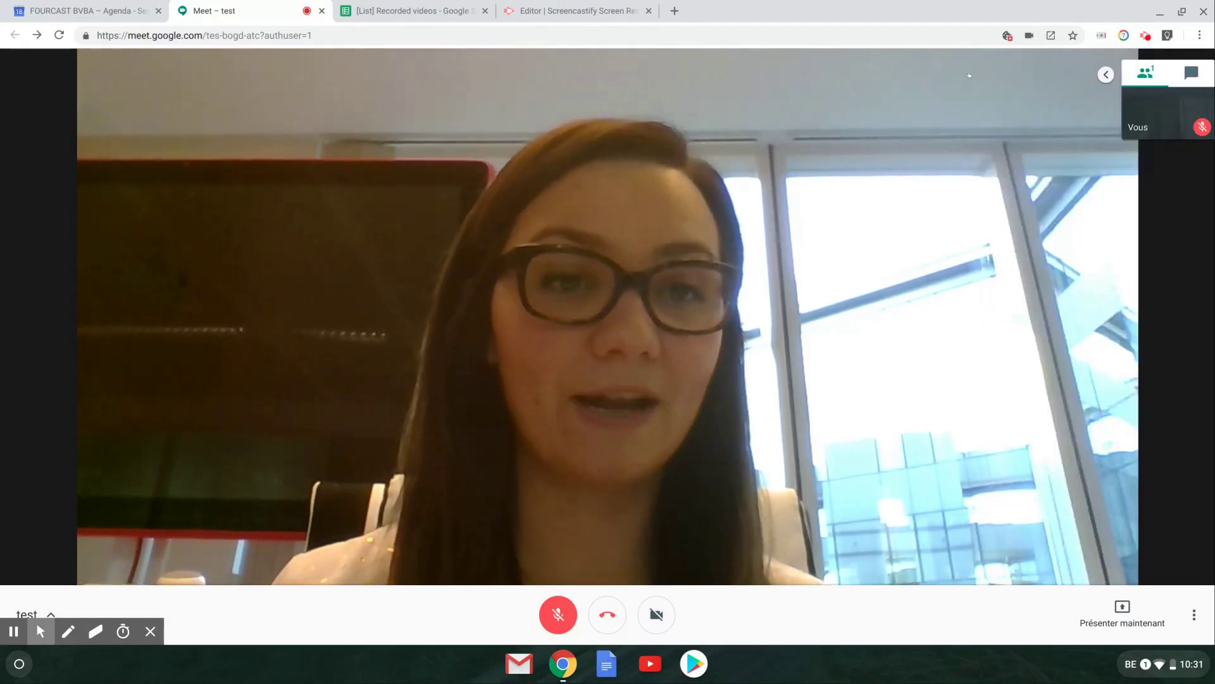
{"action": "left_click", "coordinate": [605, 615]}
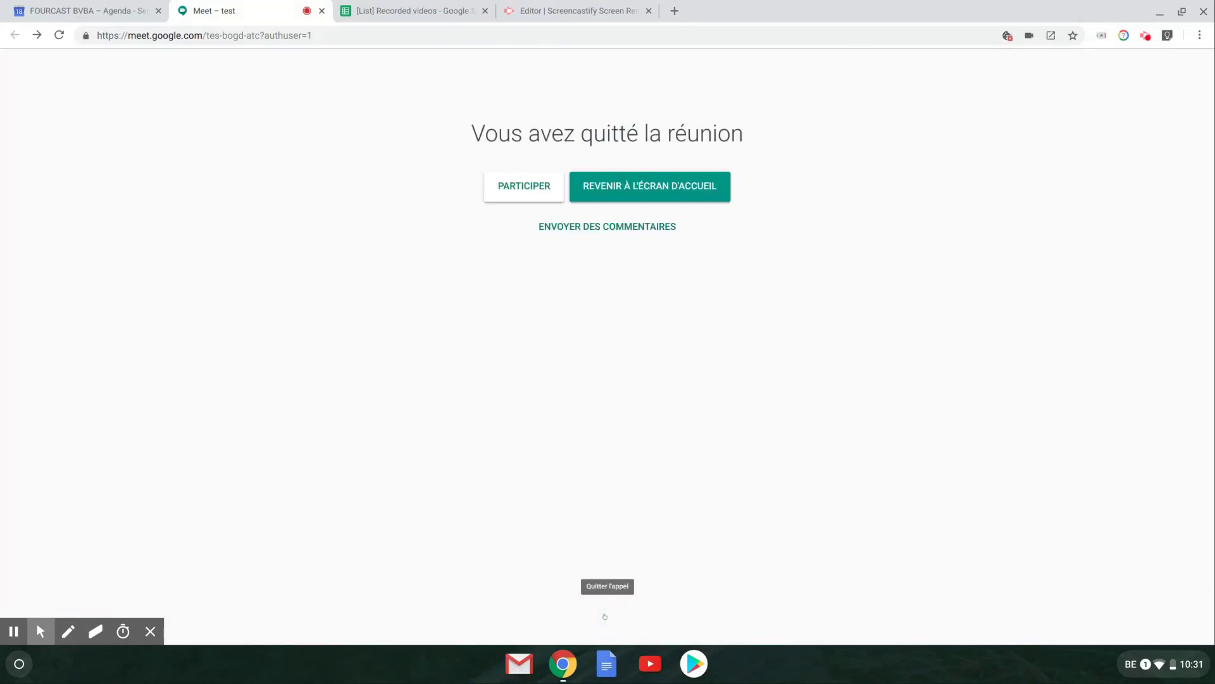
{"action": "left_click", "coordinate": [321, 12]}
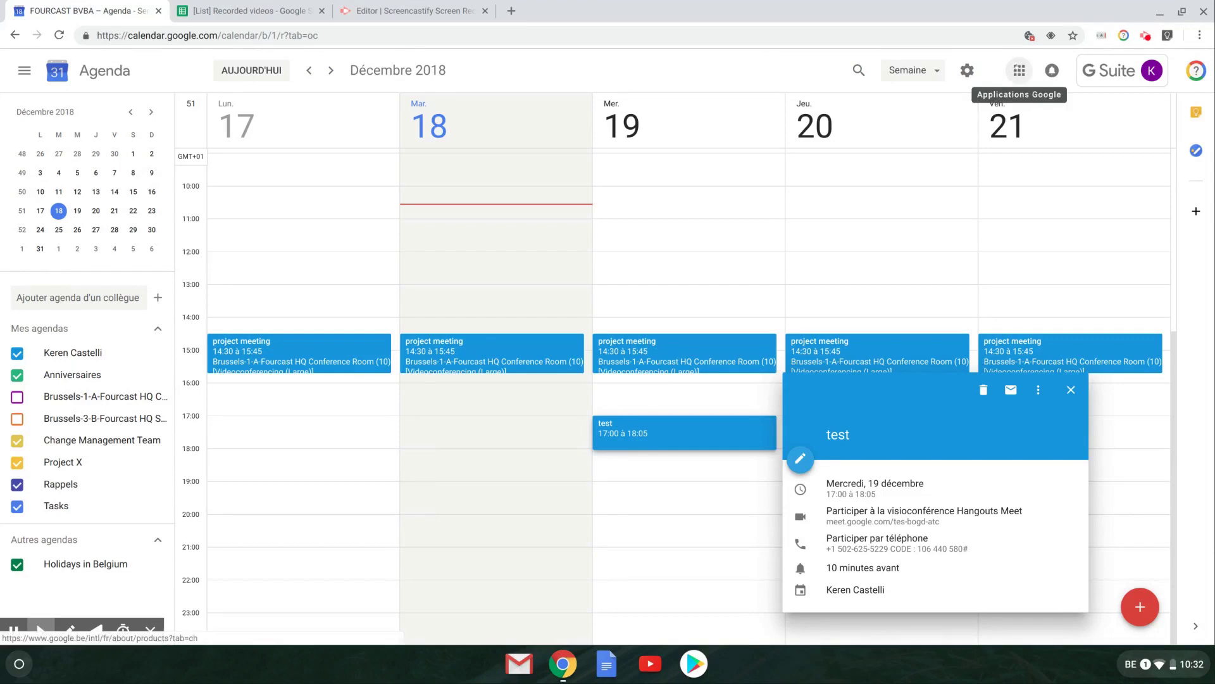
Switch to Google Meet, start a new meeting with the microphone muted and copy its connection information.
{"action": "left_click", "coordinate": [1019, 70]}
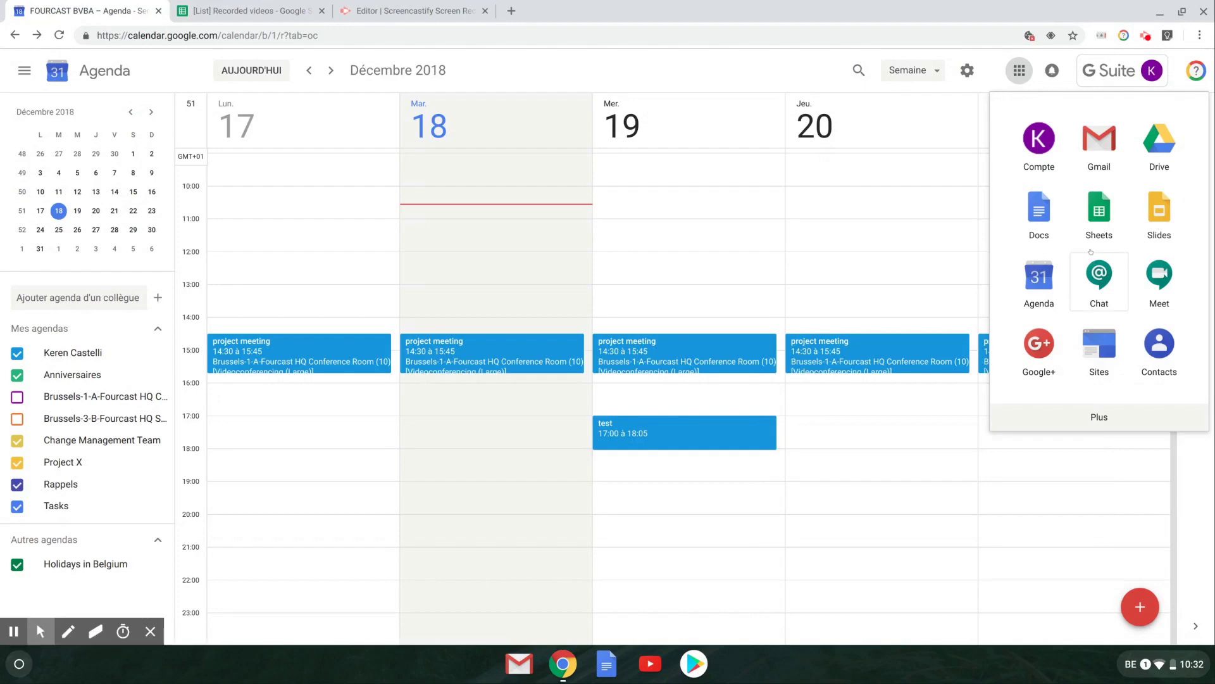
{"action": "scroll", "coordinate": [1089, 251], "scroll_direction": "down", "scroll_amount": 1}
{"action": "left_click", "coordinate": [1163, 218]}
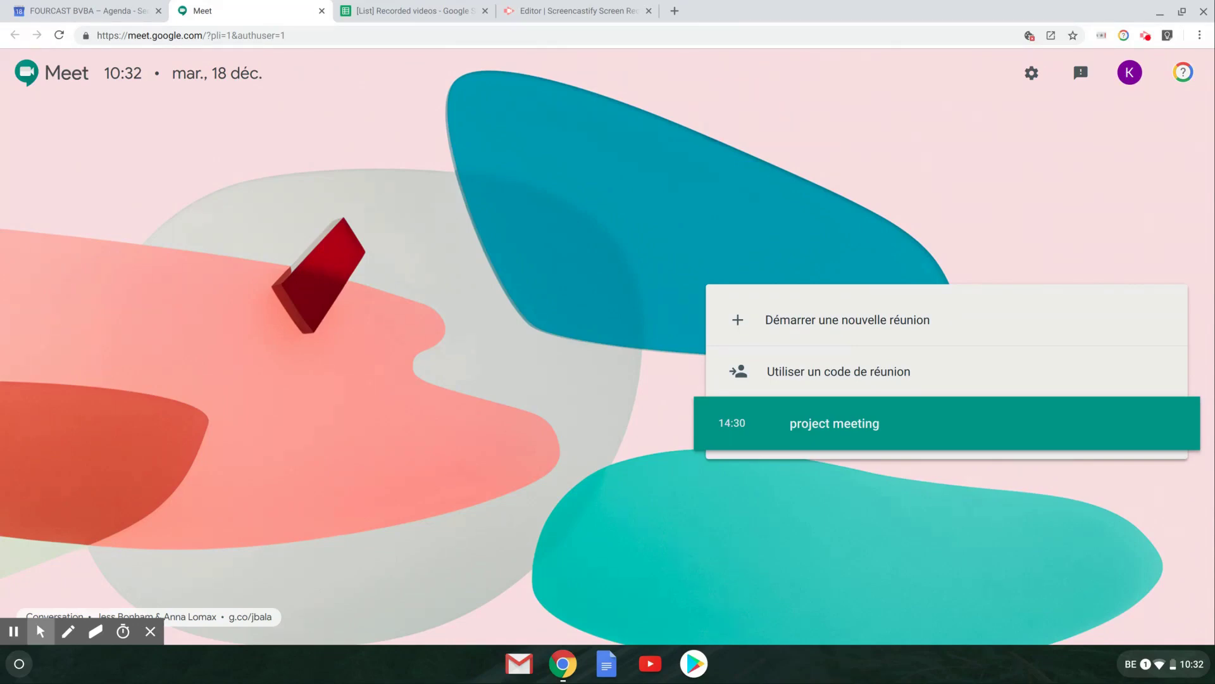
{"action": "left_click", "coordinate": [890, 321]}
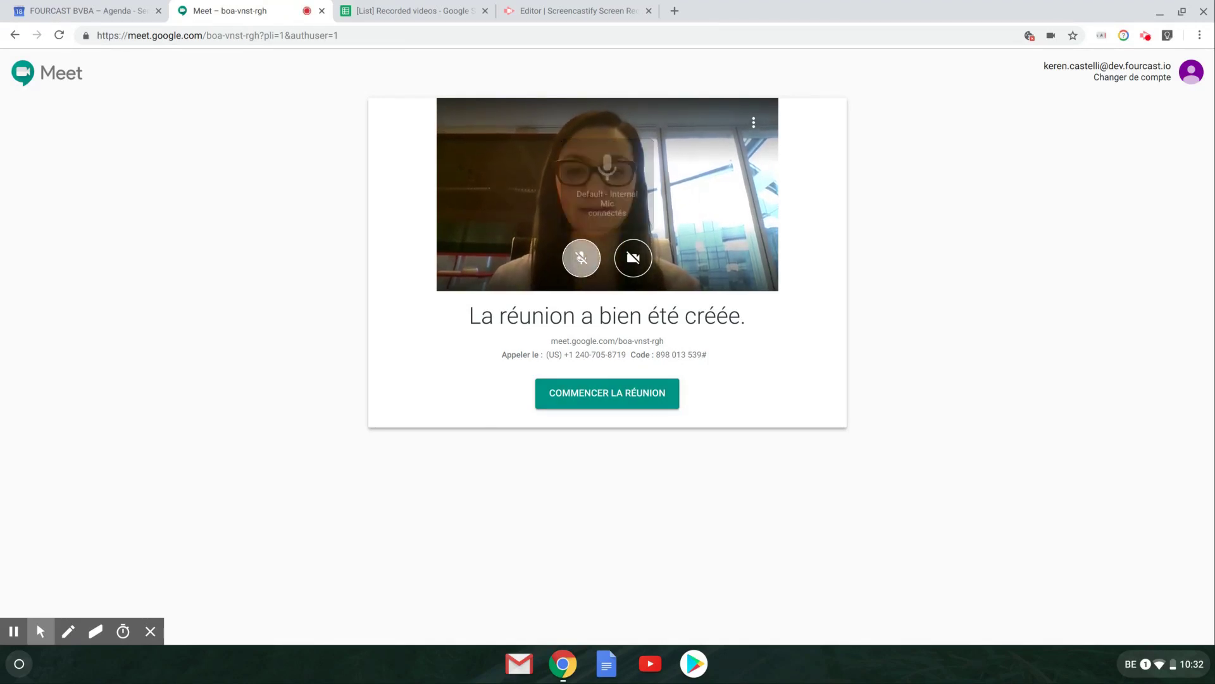
{"action": "left_click", "coordinate": [620, 391]}
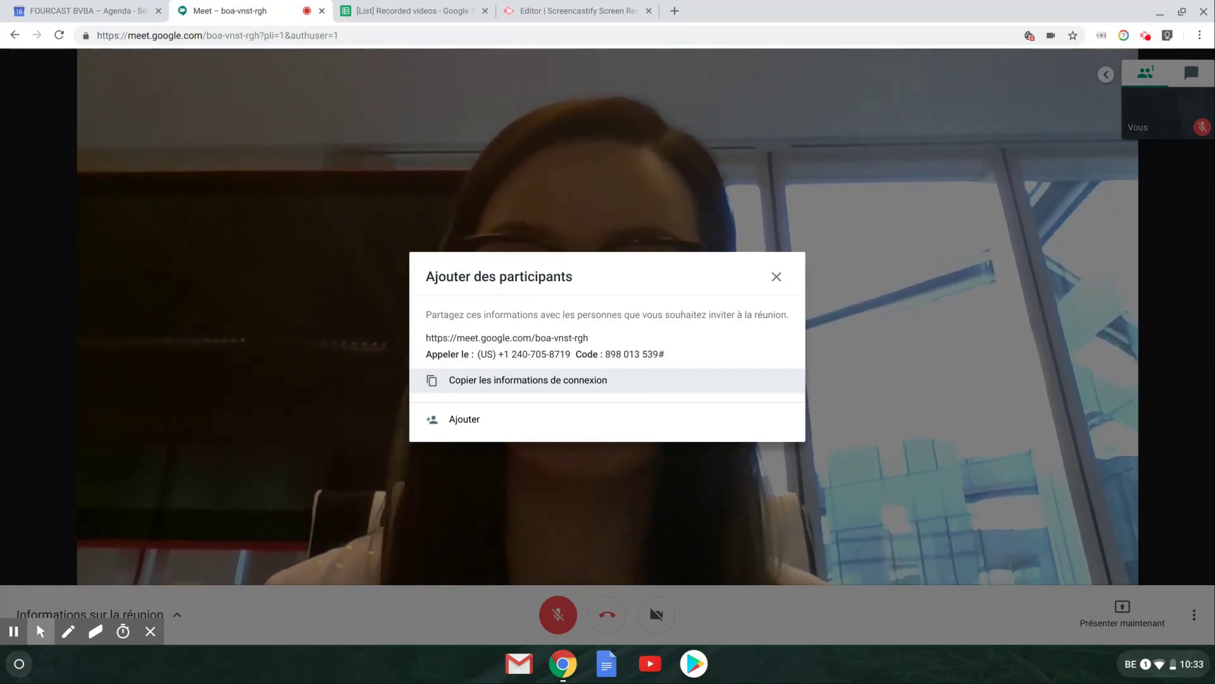
{"action": "left_click", "coordinate": [558, 383]}
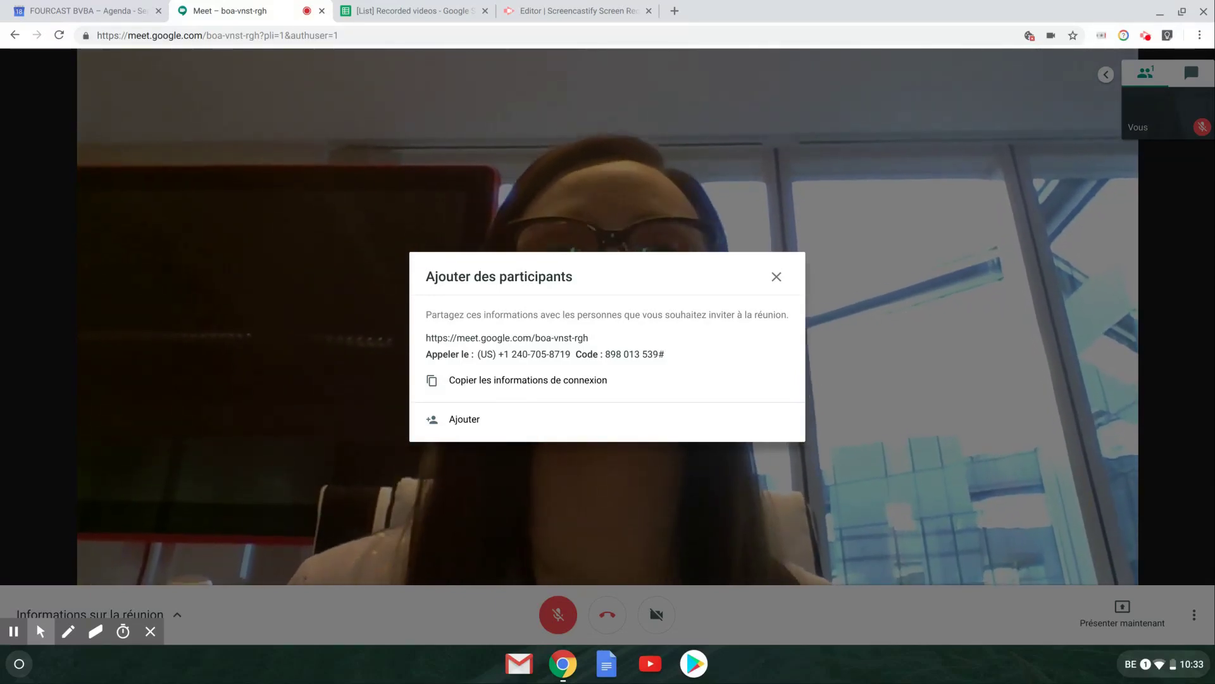
Explore adding participants by selecting a suggested contact and viewing the phone call option, without sending an invitation.
{"action": "left_click", "coordinate": [456, 419]}
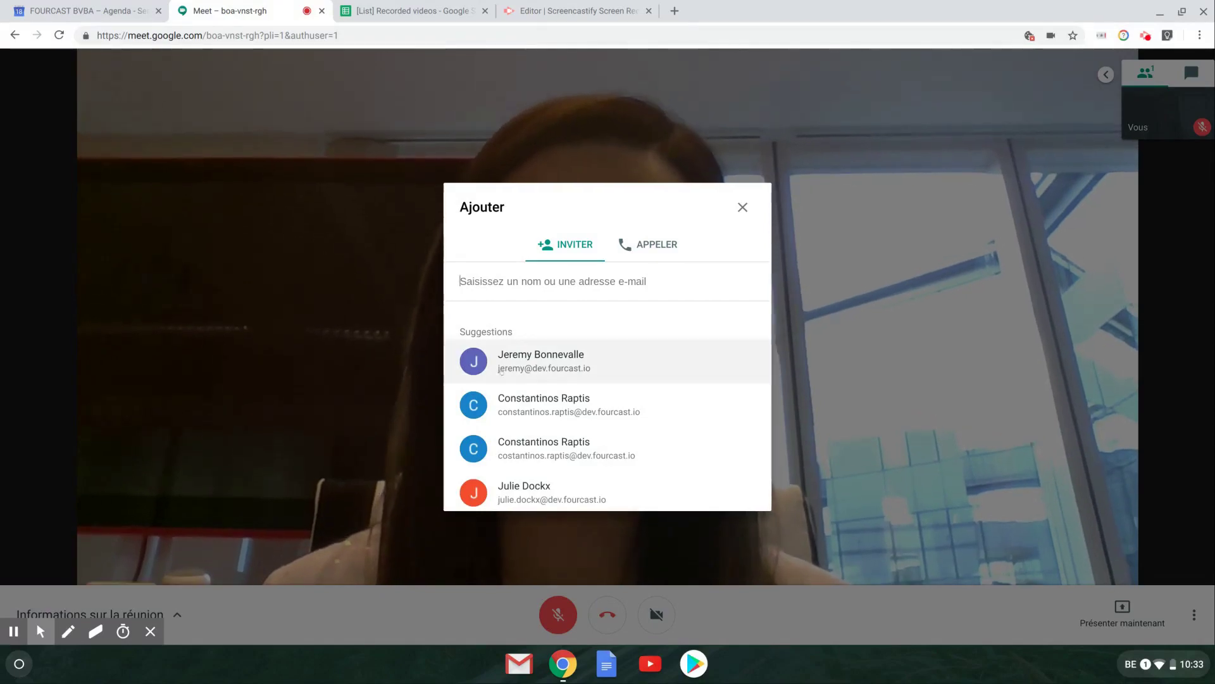
{"action": "left_click", "coordinate": [549, 365]}
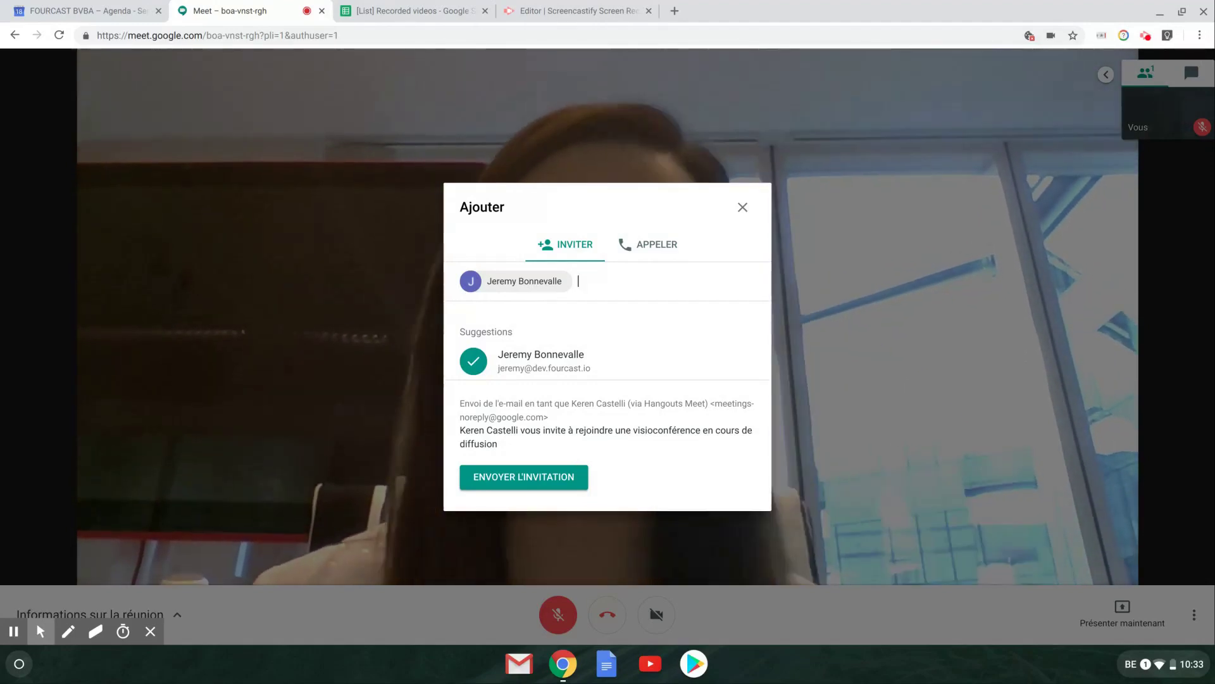
{"action": "left_click", "coordinate": [646, 238]}
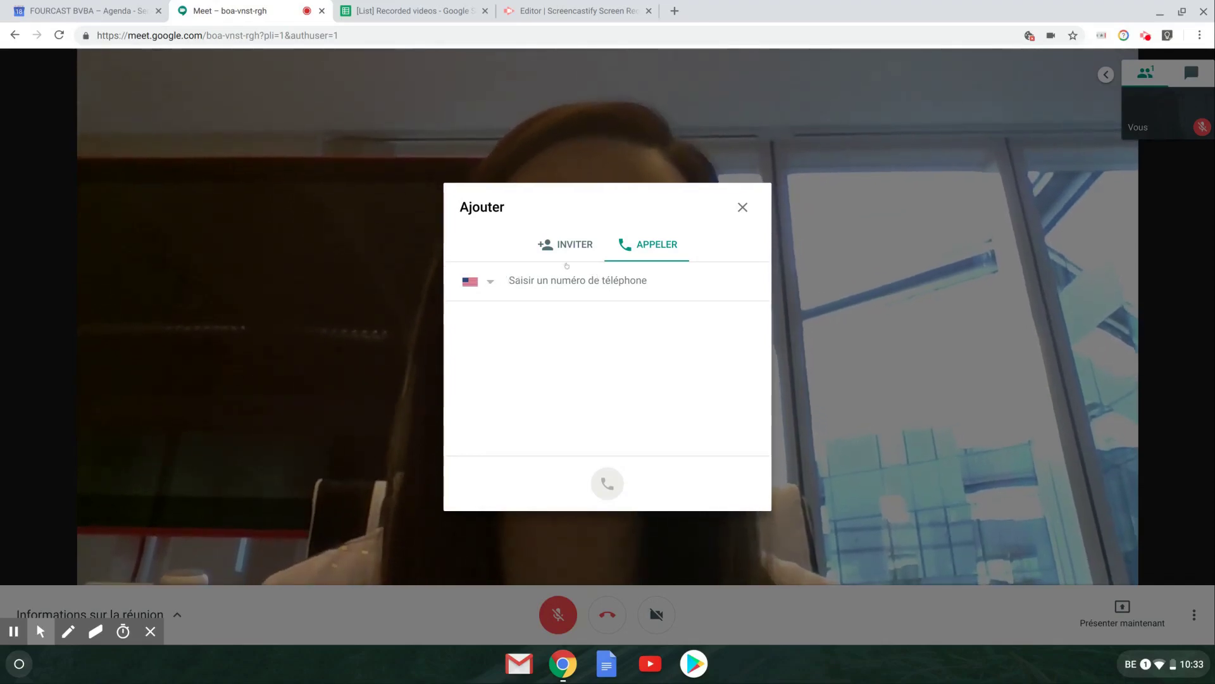
{"action": "left_click", "coordinate": [742, 207]}
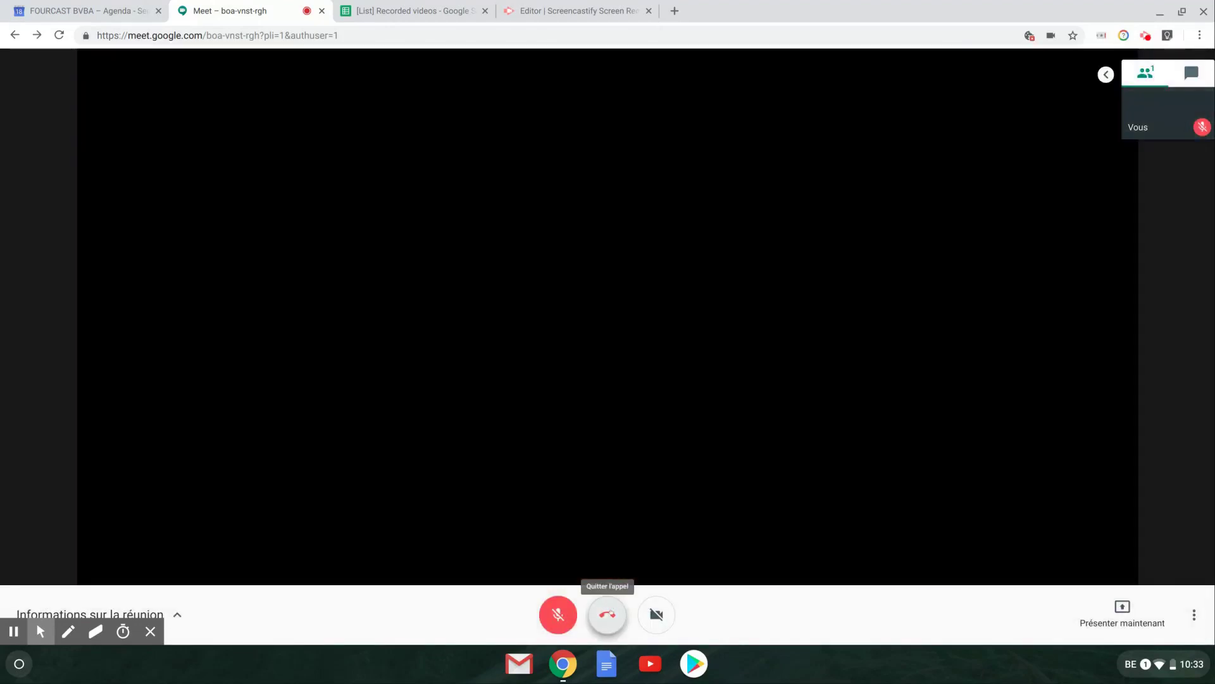
Leave the newly started meeting and close its page to return to the calendar.
{"action": "left_click", "coordinate": [609, 613]}
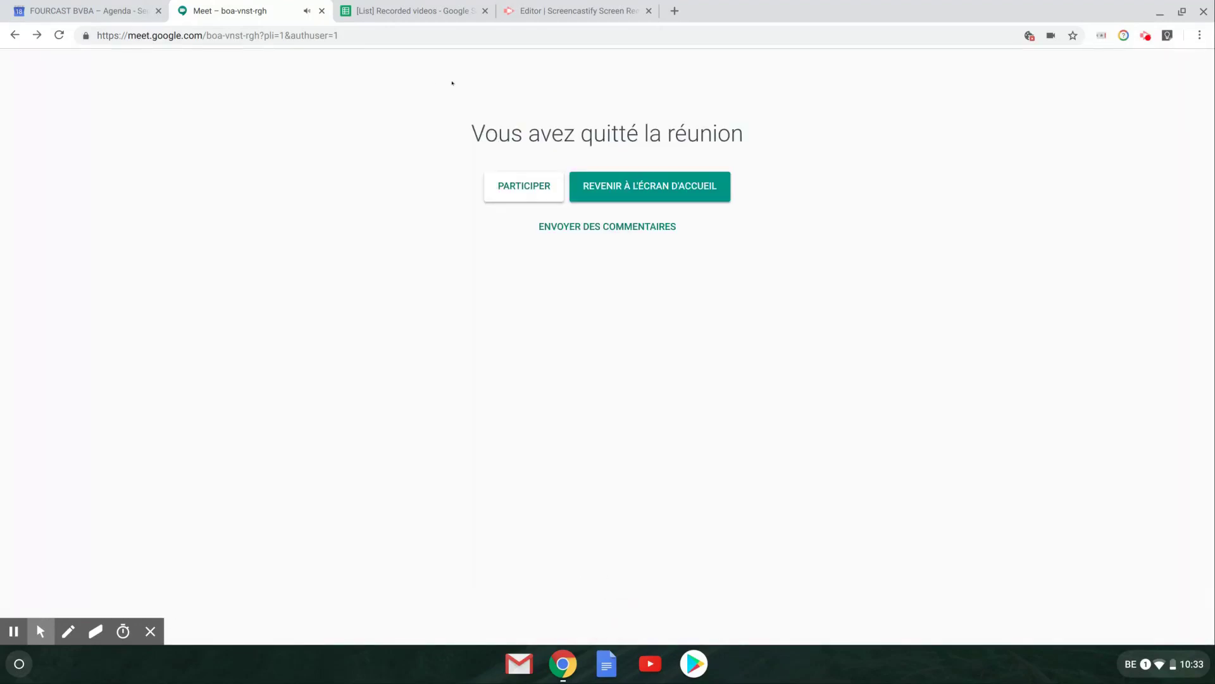
{"action": "left_click", "coordinate": [322, 12]}
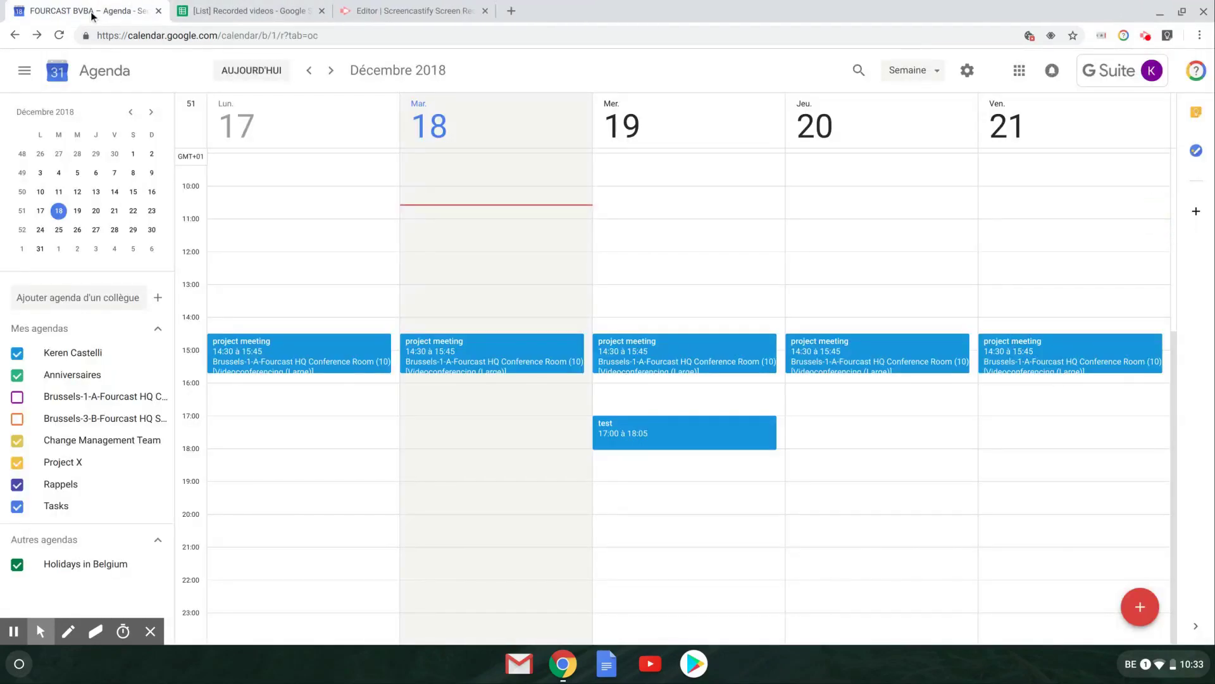